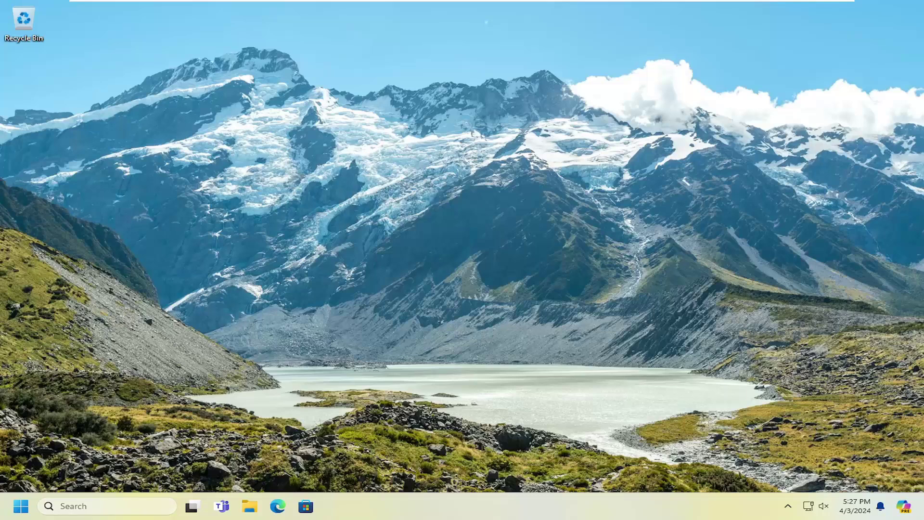
Search 'apps' to review the installed apps list, then close Settings.
click(100, 507)
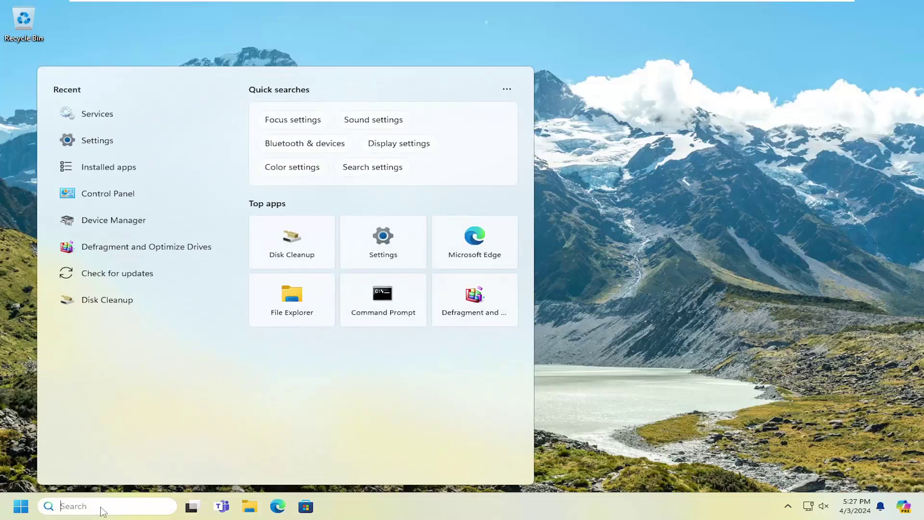
text(apps)
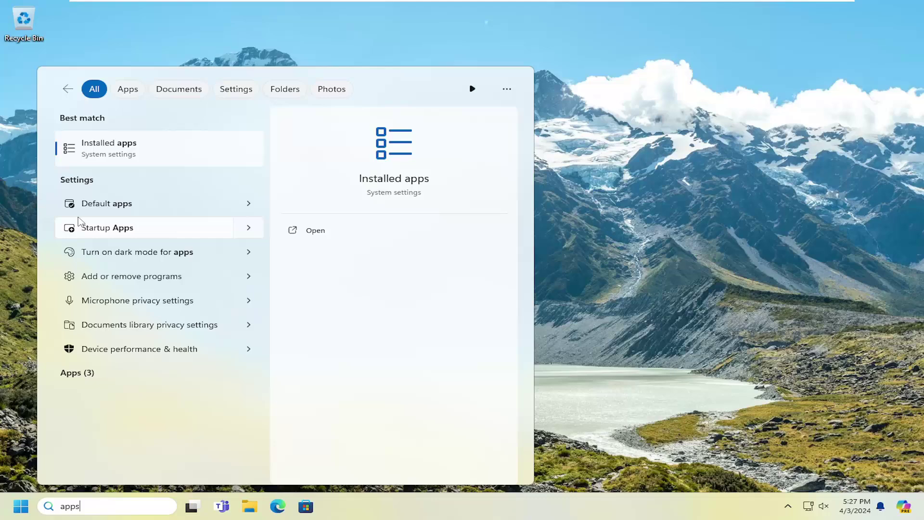
click(120, 159)
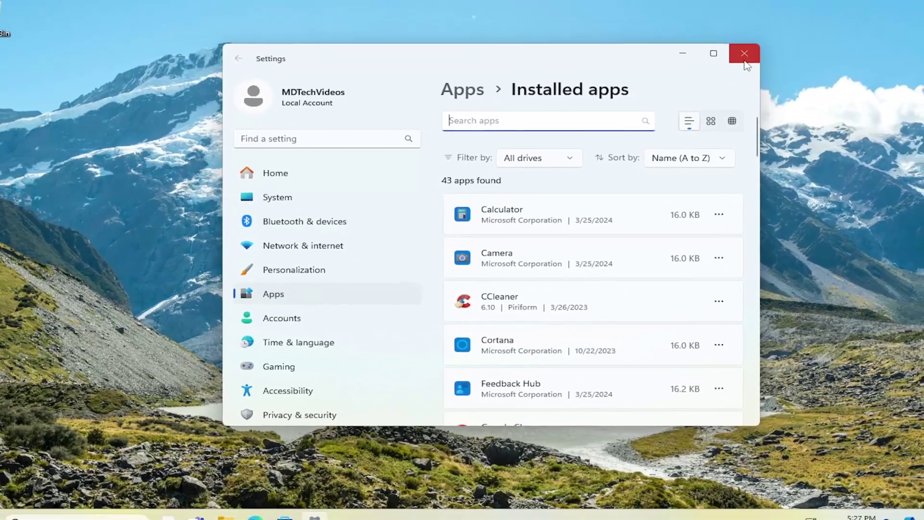
click(742, 41)
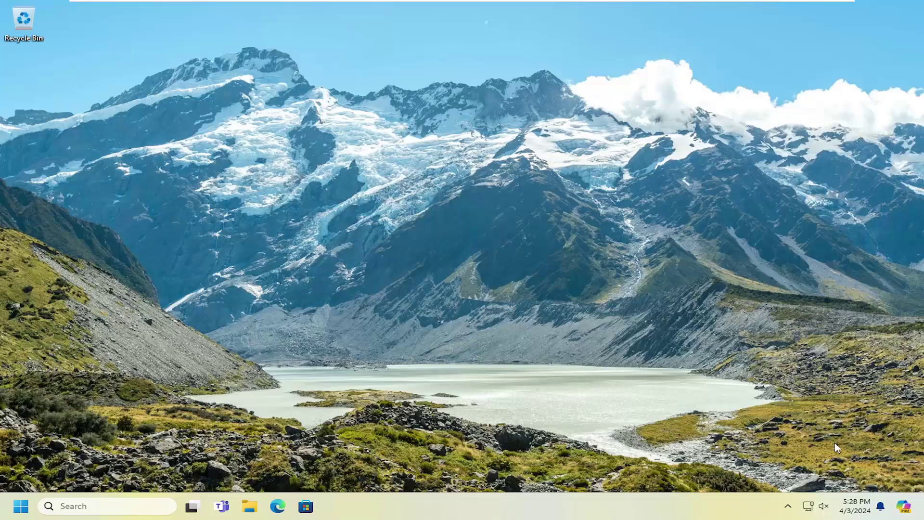
Glance at the taskbar calendar, then open Date & time settings from the clock and scroll through them.
click(855, 509)
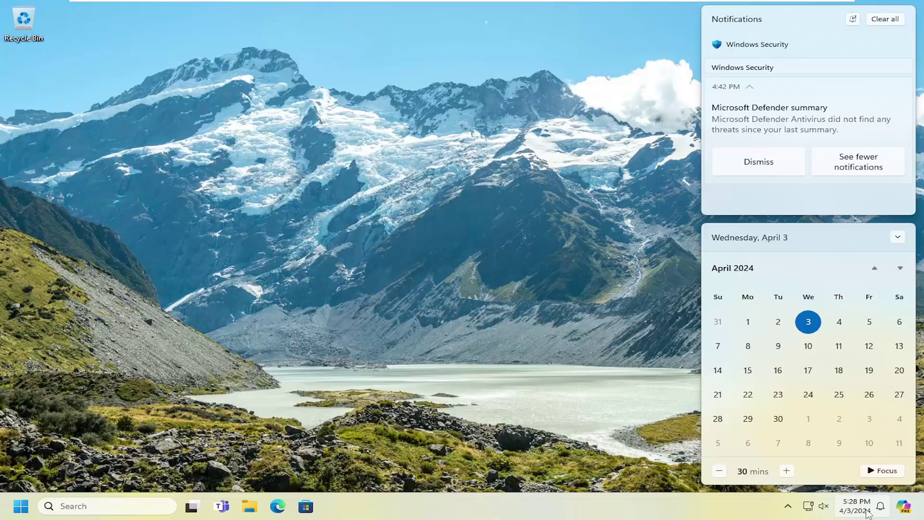
click(863, 509)
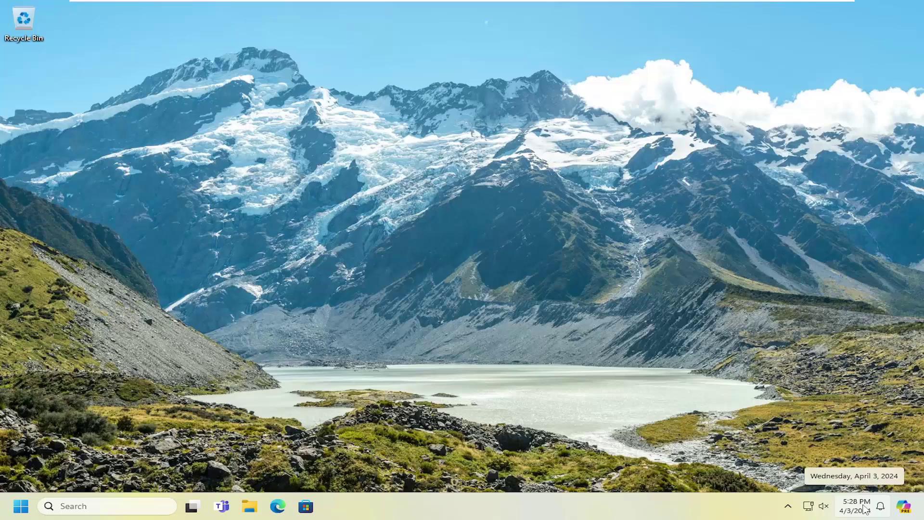
right_click(861, 506)
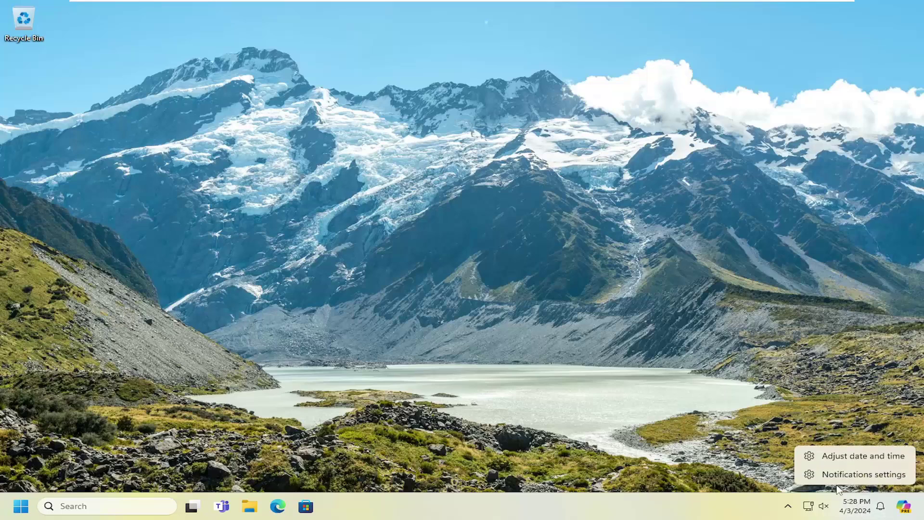
click(861, 456)
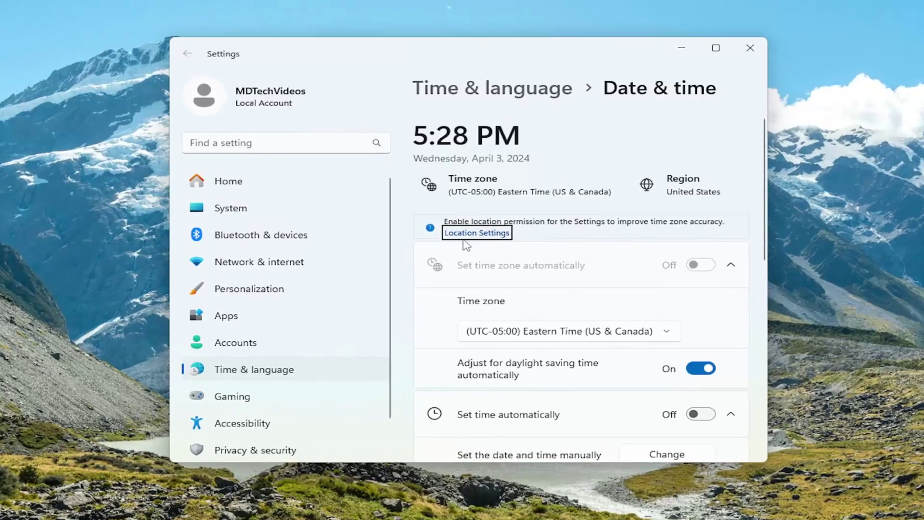
scroll(559, 333, down, 2)
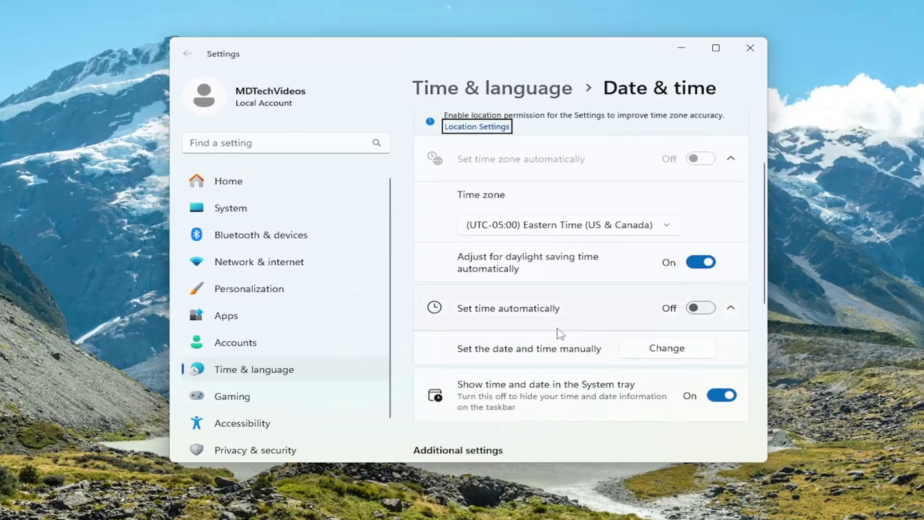
scroll(555, 326, down, 5)
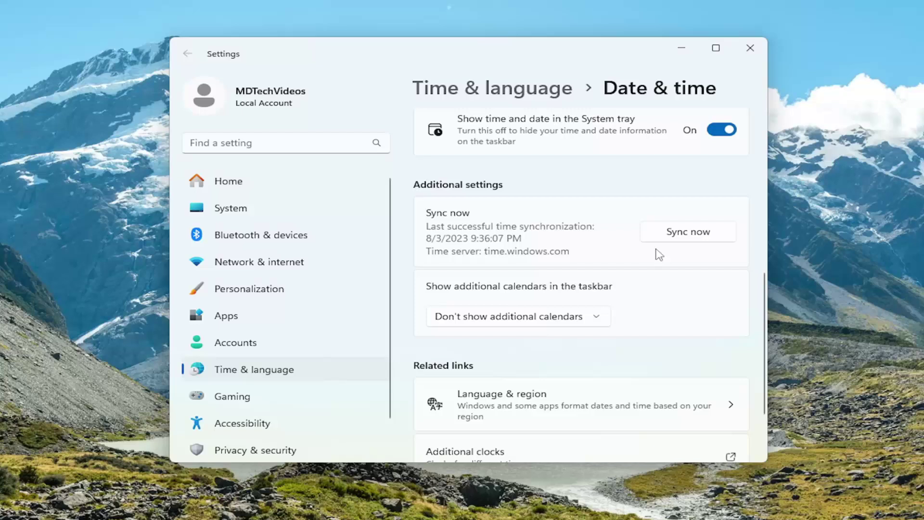
Run Sync now with time.windows.com; it fails with a 'Time synchronization failed' network error.
click(696, 232)
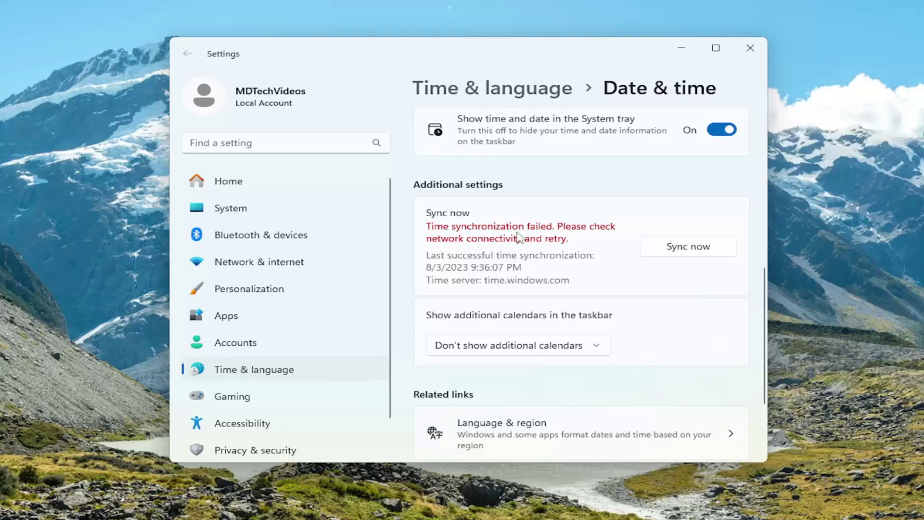
scroll(563, 289, down, 3)
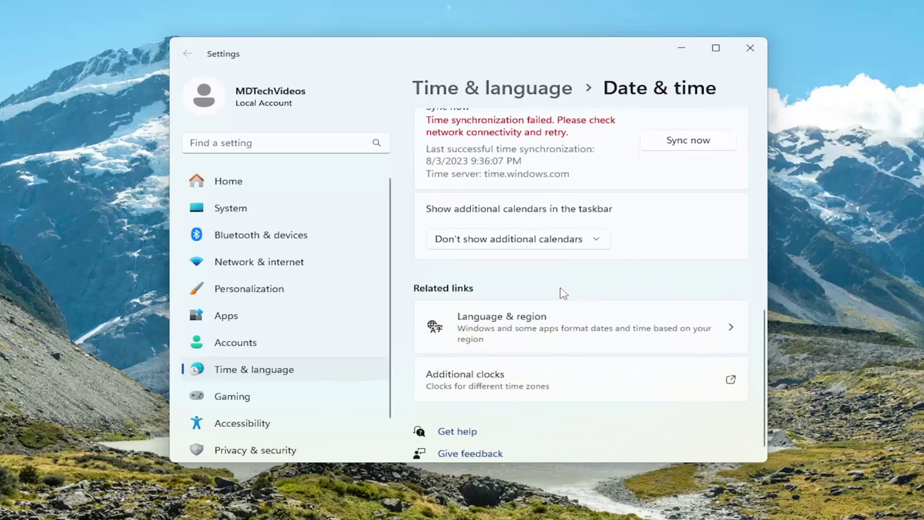
scroll(558, 288, up, 8)
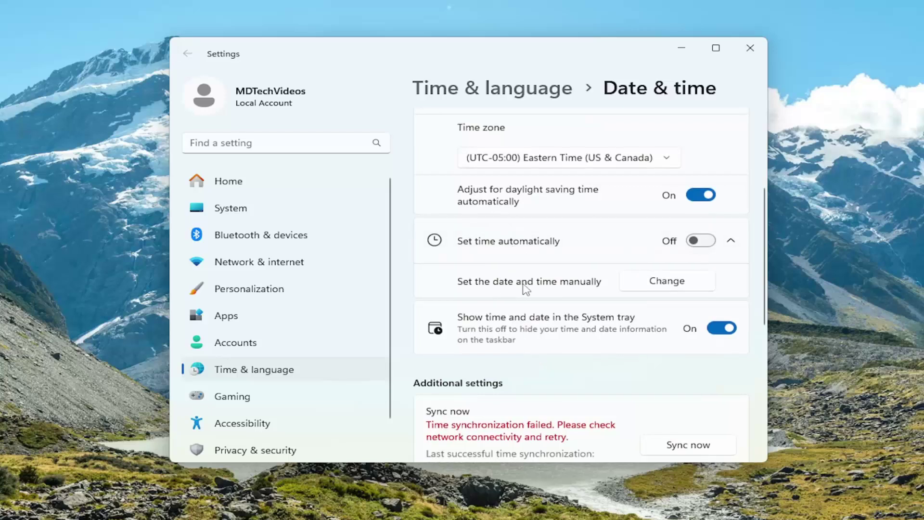
Cancel the manual date and time change dialog without applying it, then close Settings.
click(651, 284)
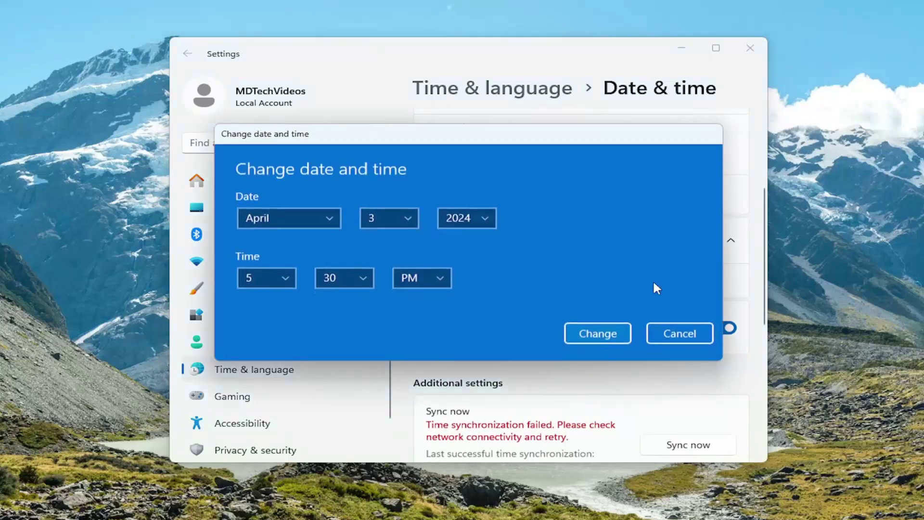
click(671, 333)
scroll(623, 249, down, 5)
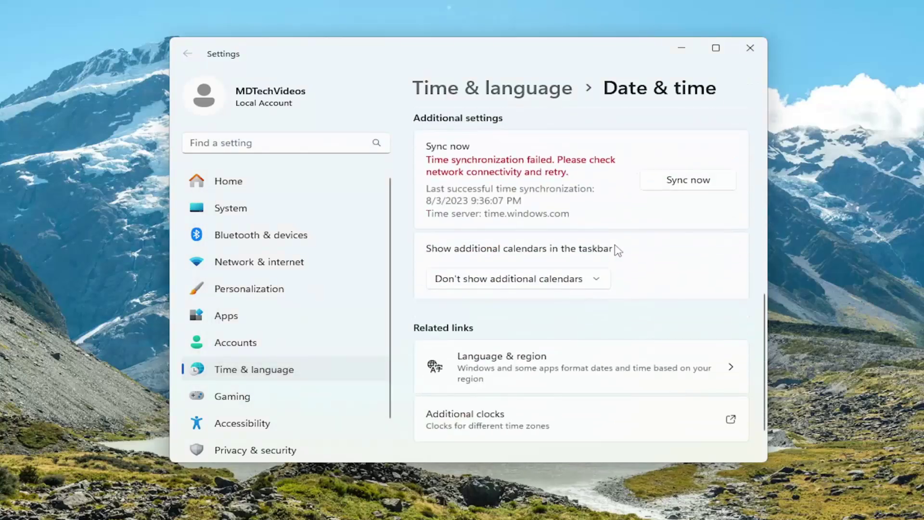
scroll(609, 256, up, 3)
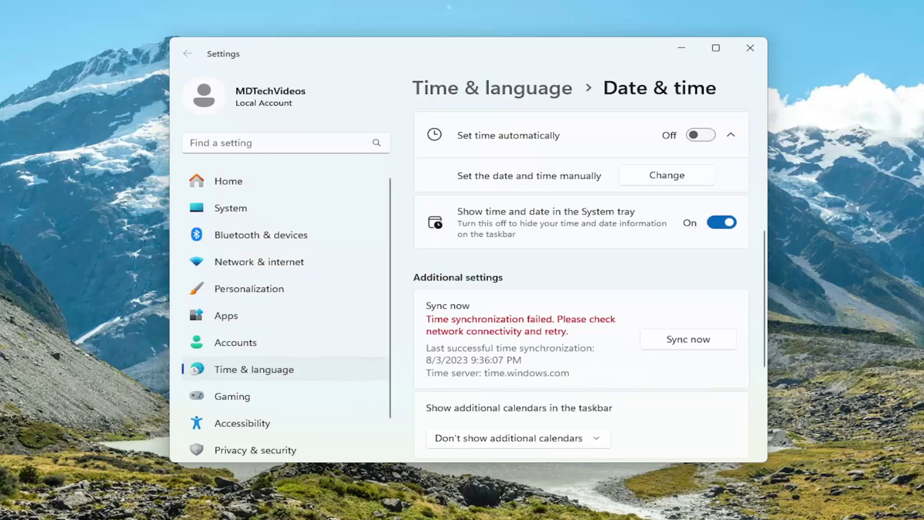
click(760, 40)
Unpin Microsoft Edge from the taskbar.
click(750, 49)
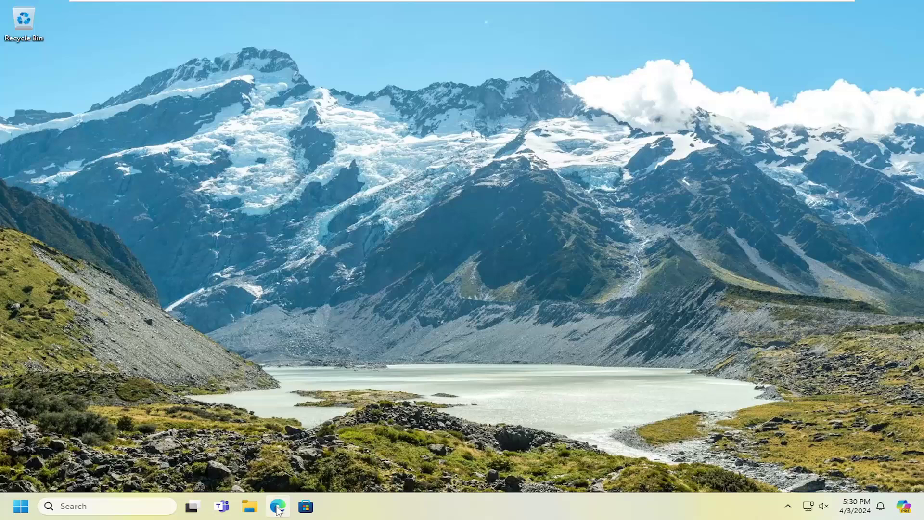
right_click(278, 508)
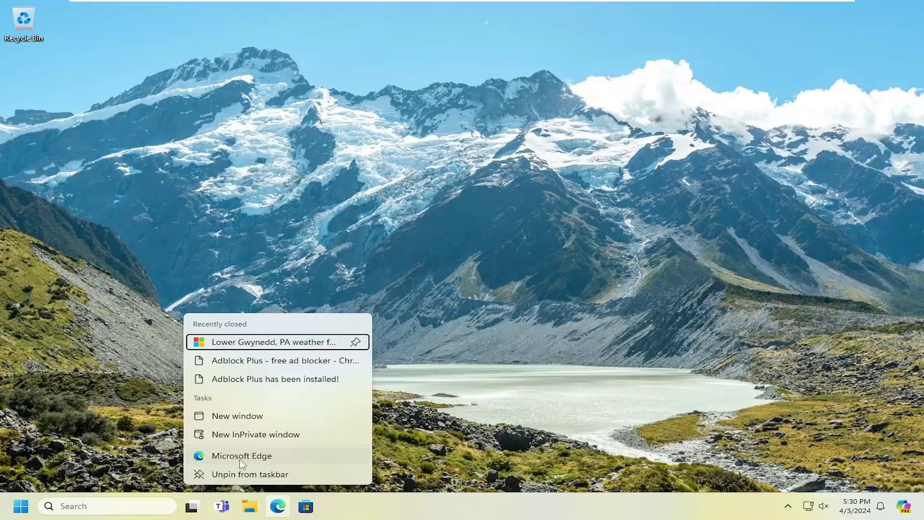
click(264, 475)
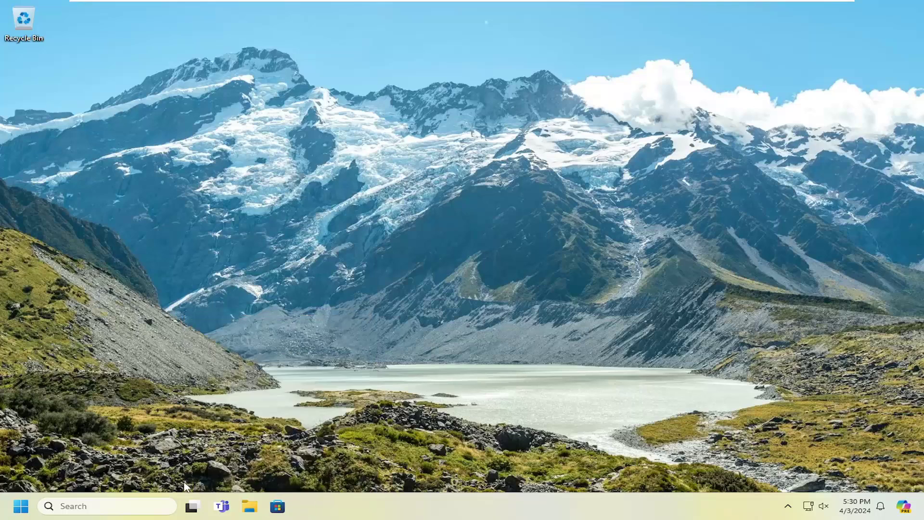
Search 'edge' and open the file location of the Microsoft Edge shortcut.
click(91, 507)
text(edge)
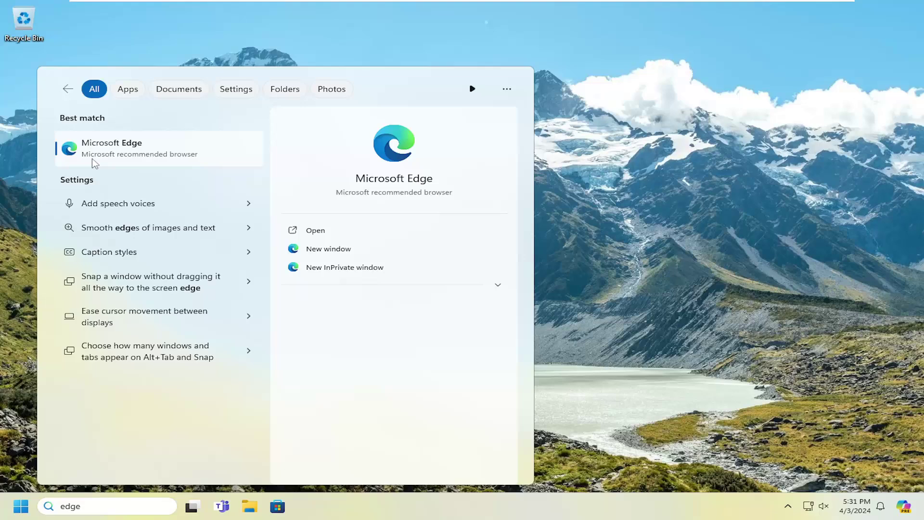
right_click(146, 153)
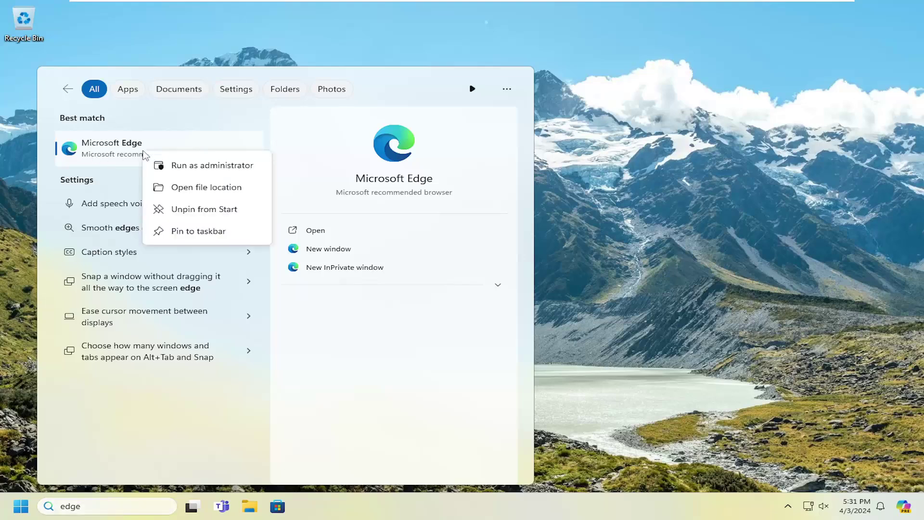
click(188, 191)
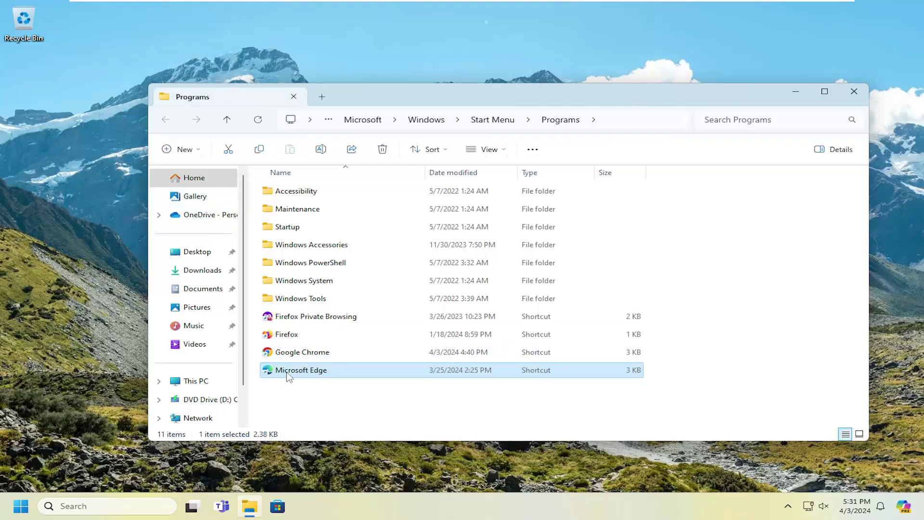
Drag the Microsoft Edge shortcut from Programs onto the taskbar, then close the folder window.
right_click(284, 372)
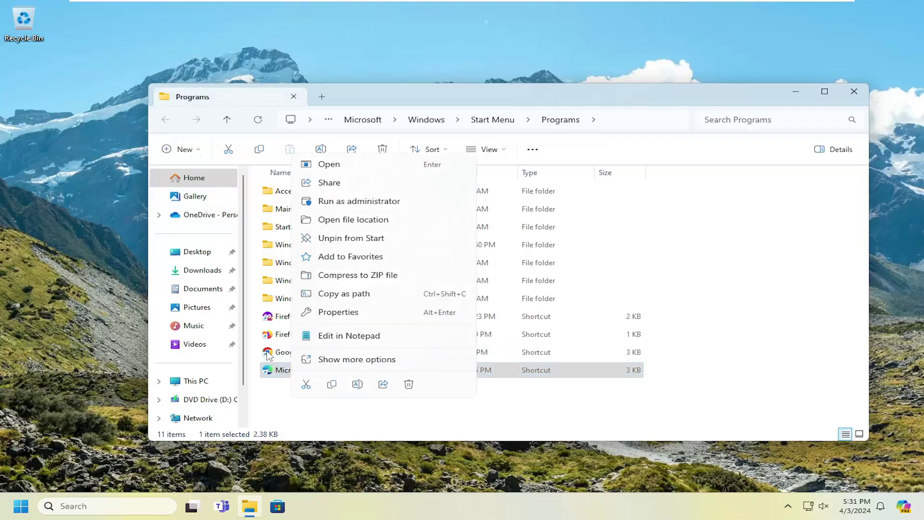
click(270, 381)
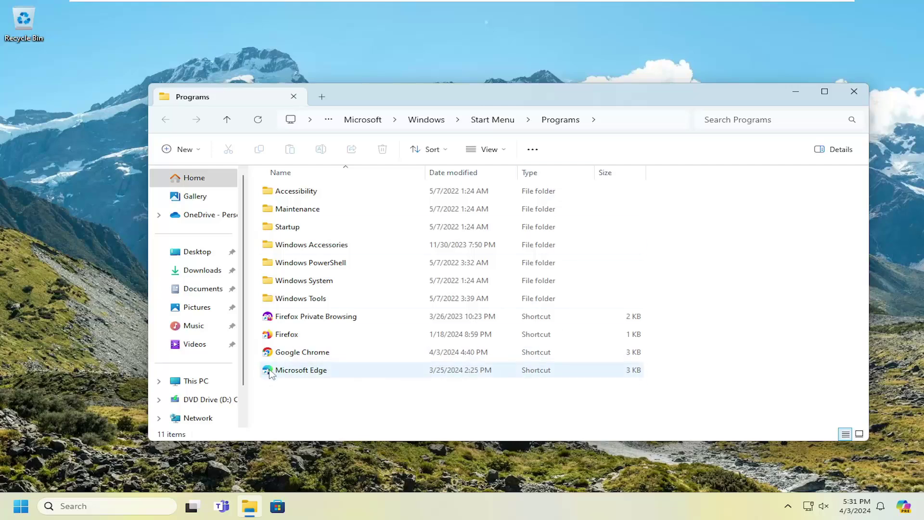
click(271, 374)
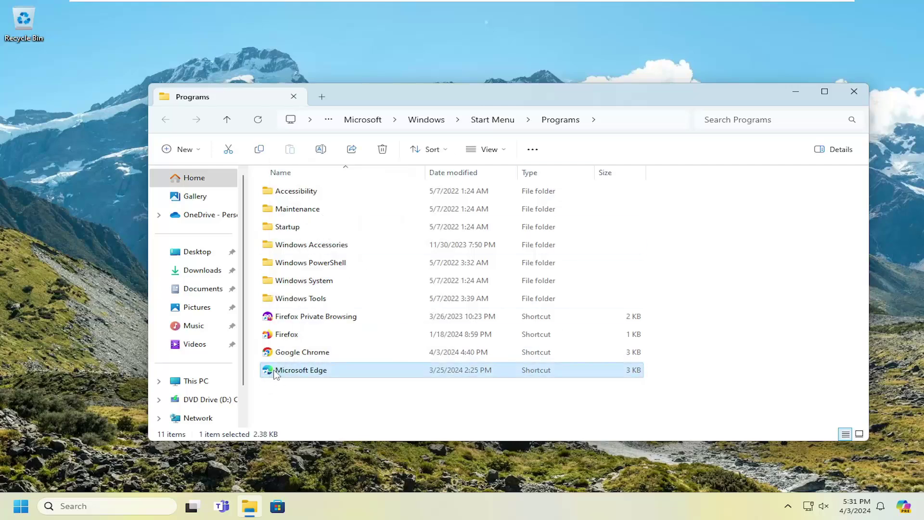
drag(276, 375, 277, 506)
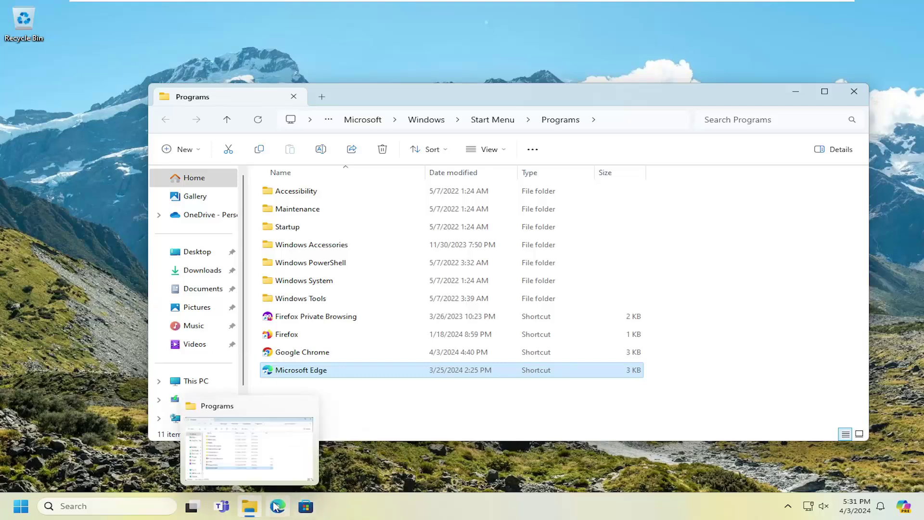
click(845, 94)
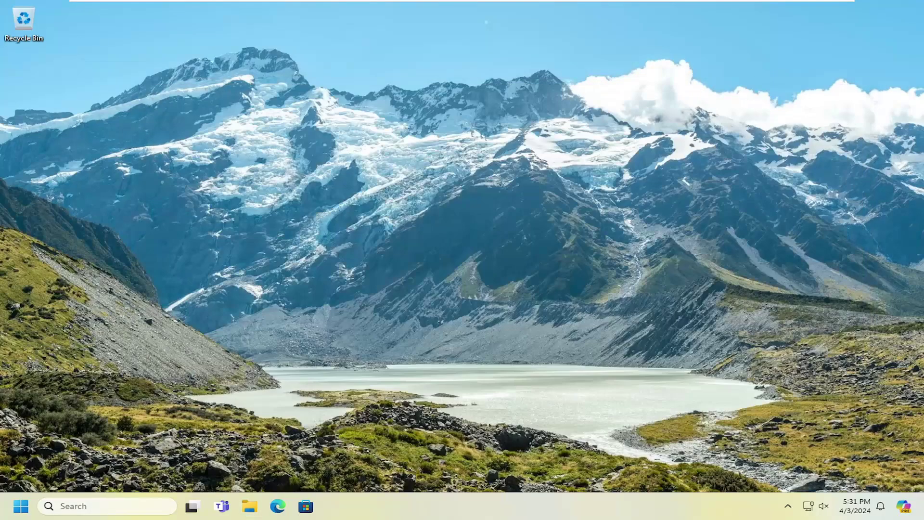